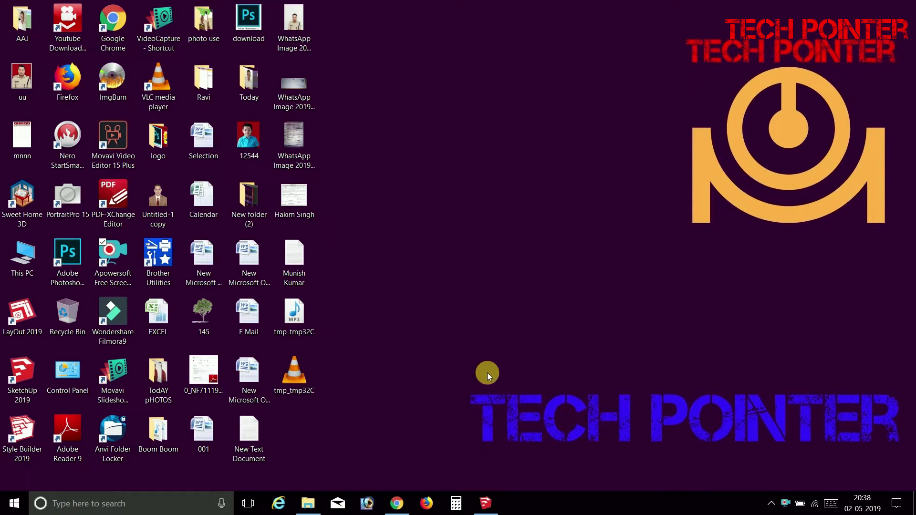
Restore the SketchUp Pro 2019 window from the taskbar so it fills the screen
click(486, 503)
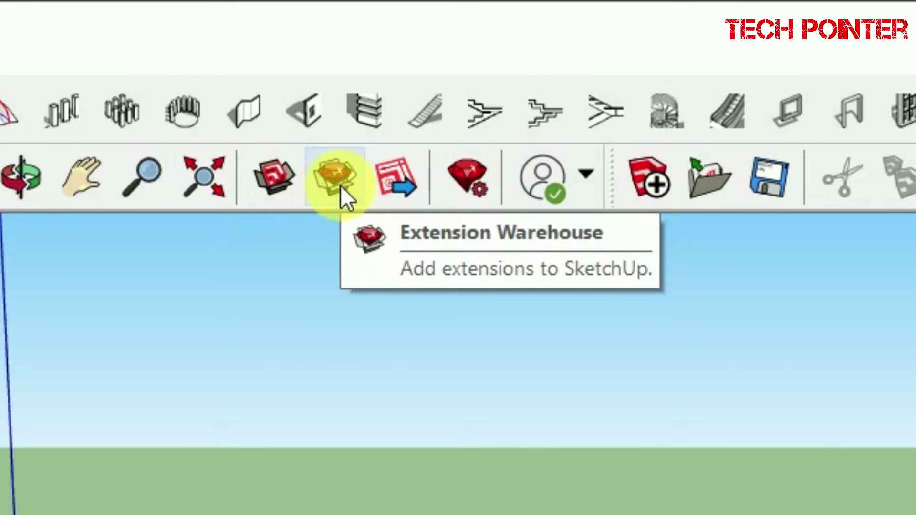
Open the Extension Warehouse, check the All Industries filter without changing it, then browse all extensions
click(340, 185)
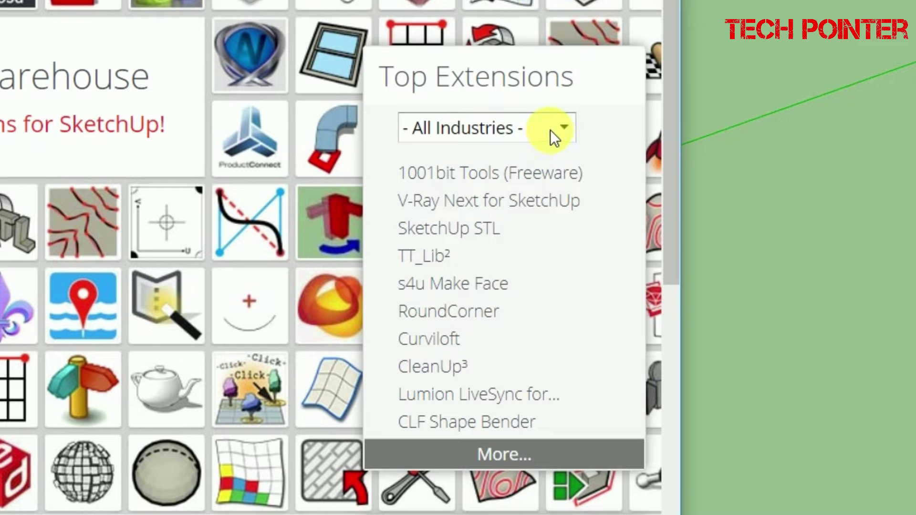
click(565, 127)
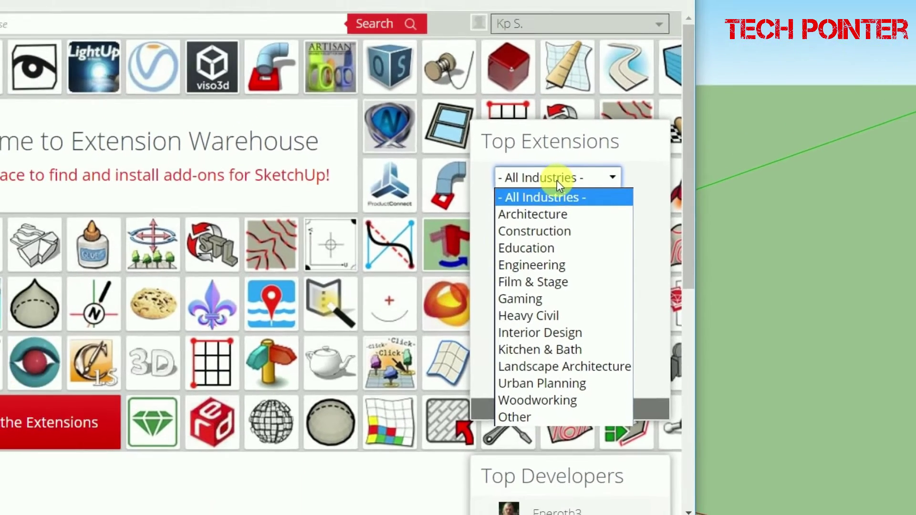
click(587, 214)
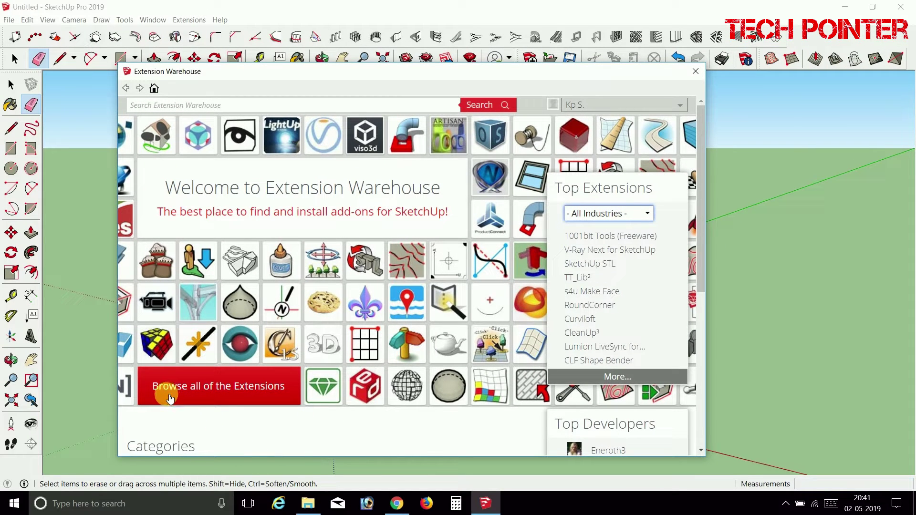
click(260, 396)
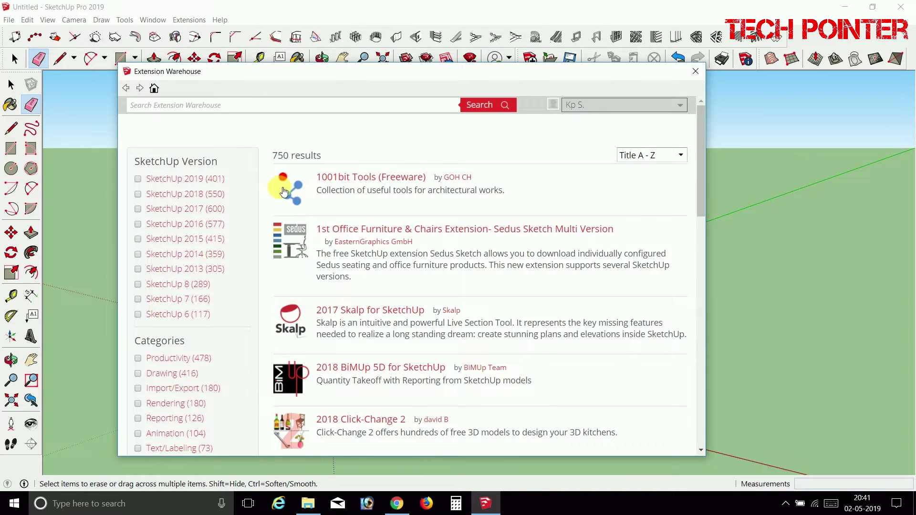
Nudge the Warehouse dialog, check the account menu, and open the 1001bit Tools (Freeware) page
drag(547, 79, 574, 96)
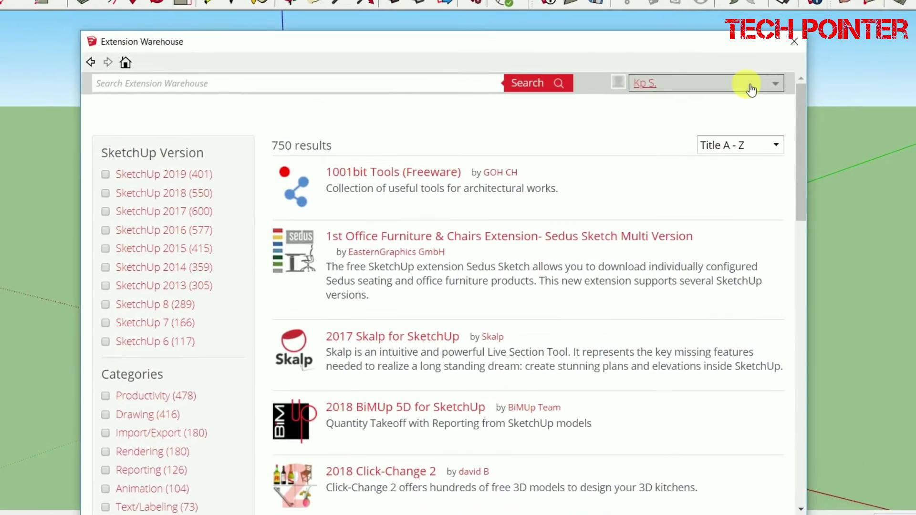
click(777, 70)
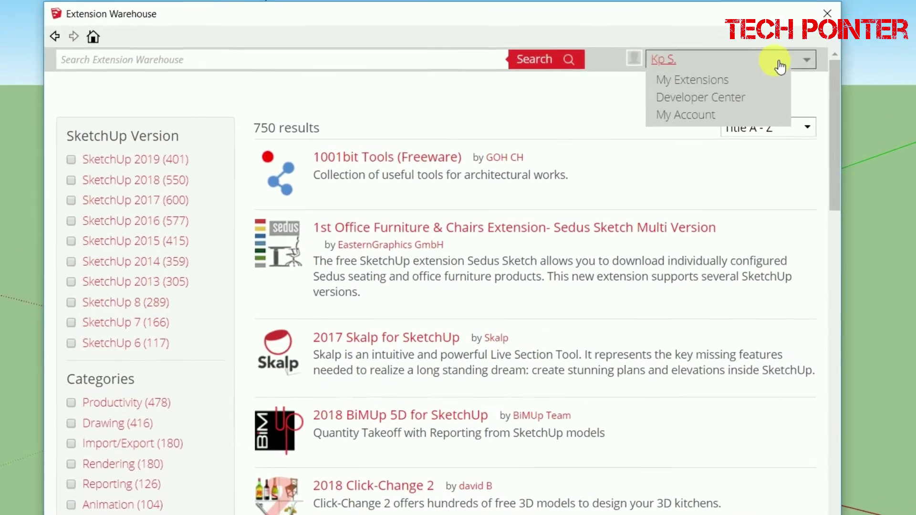
click(661, 5)
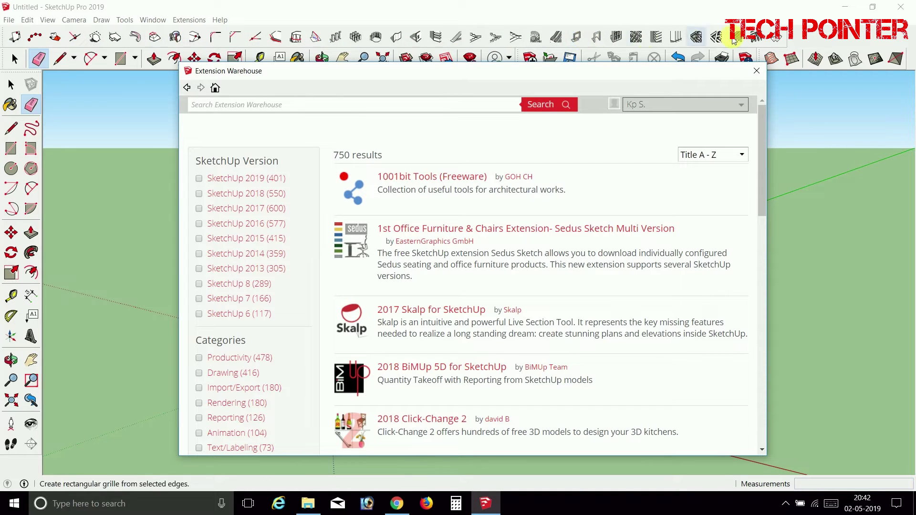
click(419, 180)
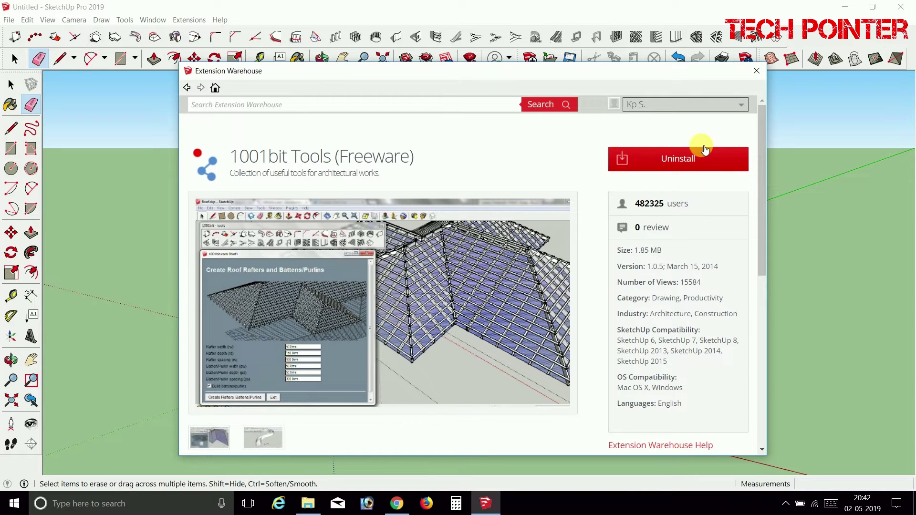
click(187, 88)
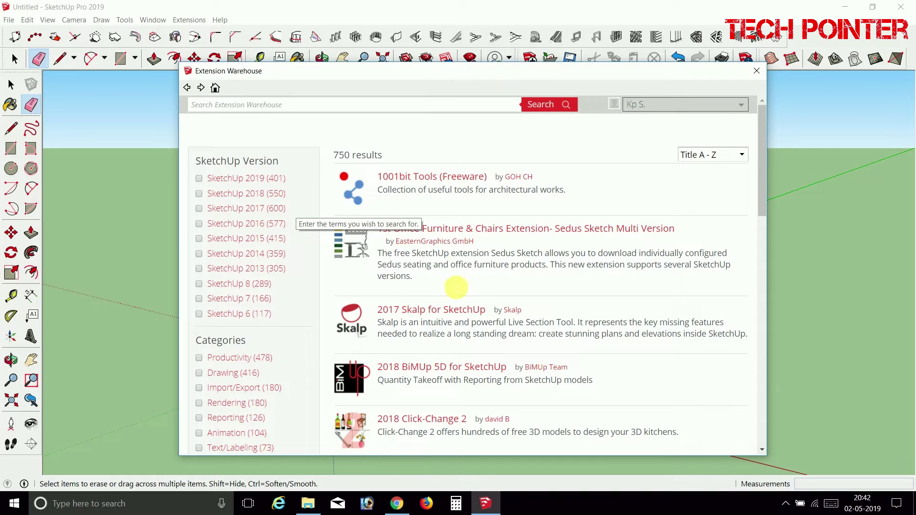
Scroll down the extension results and open the 3 skeng 2019 Pipe (MAC and PC) listing
scroll(443, 347, down, 10)
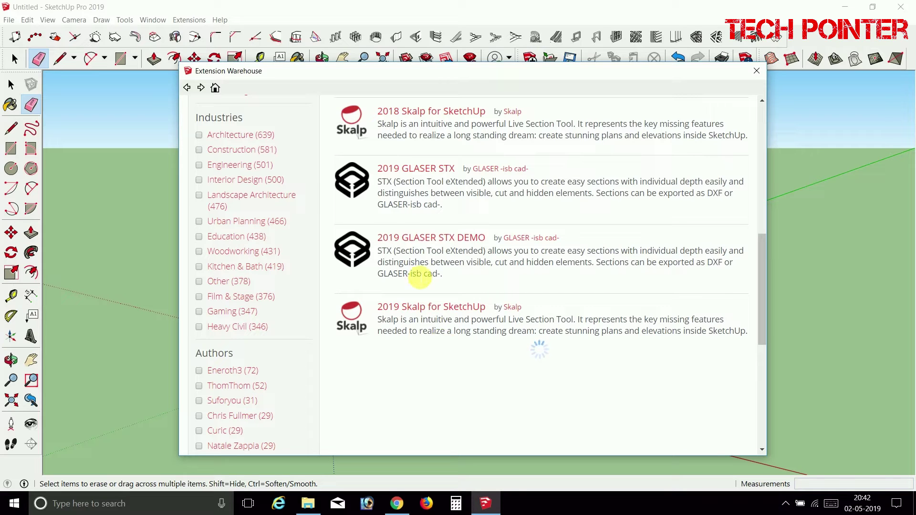
scroll(423, 272, down, 6)
scroll(423, 271, down, 1)
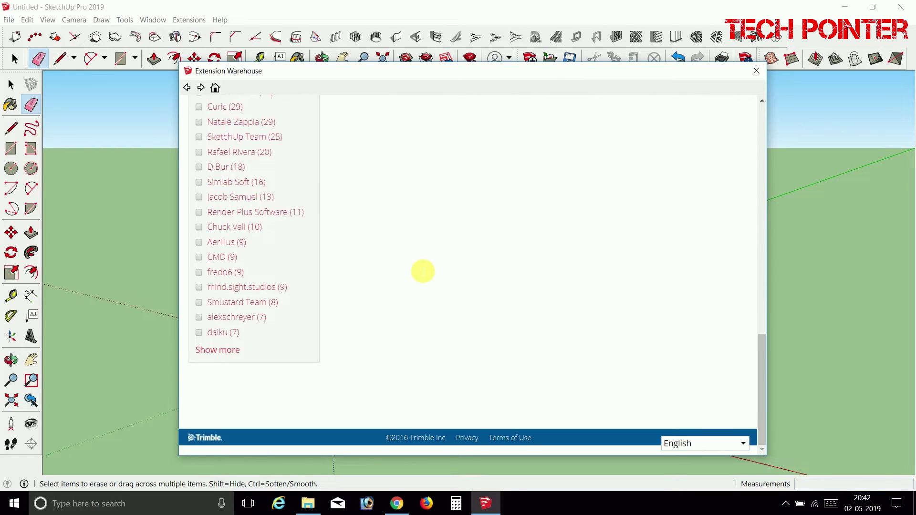
scroll(423, 271, up, 3)
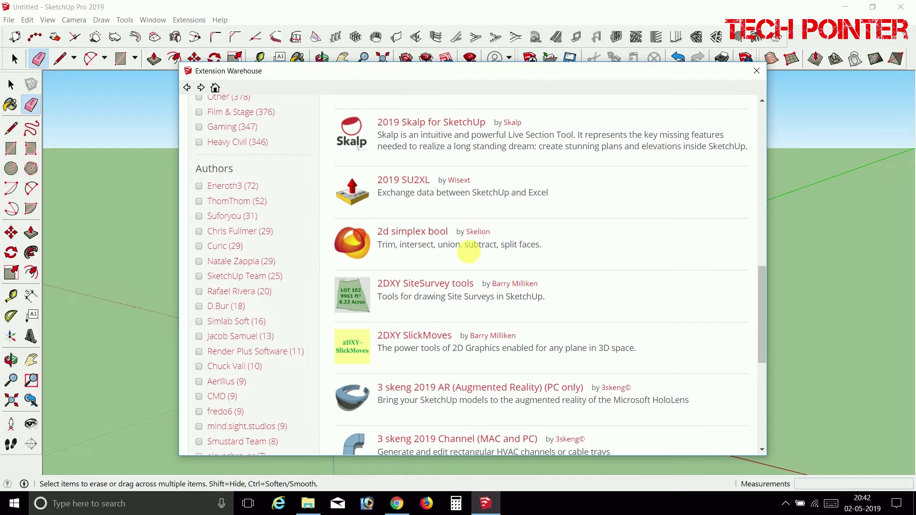
scroll(517, 287, down, 3)
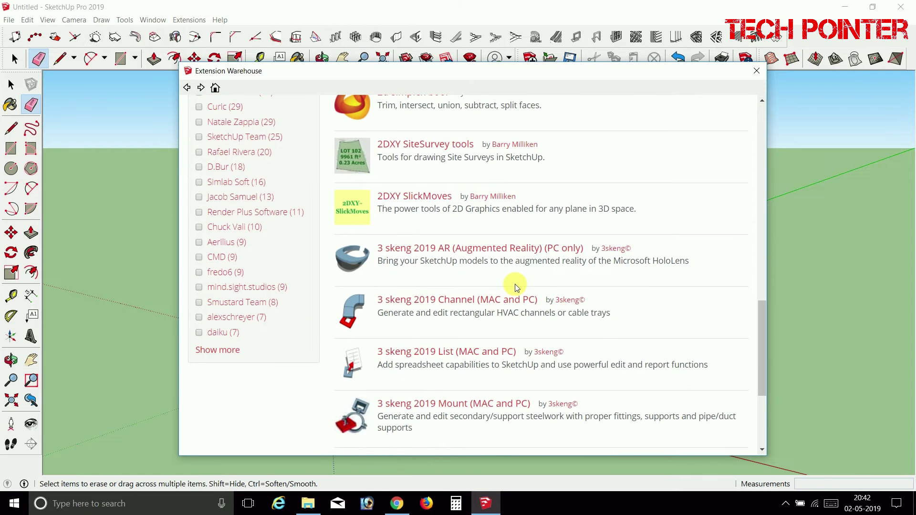
scroll(517, 287, down, 3)
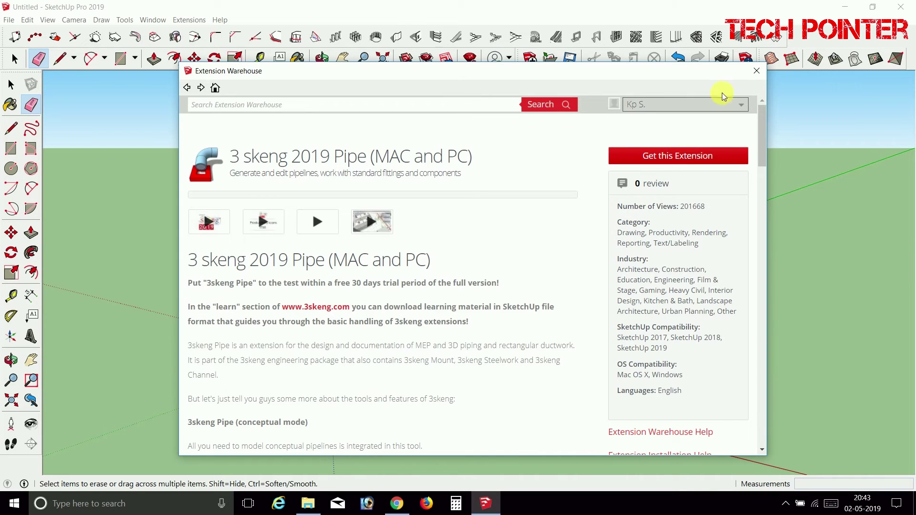
click(756, 74)
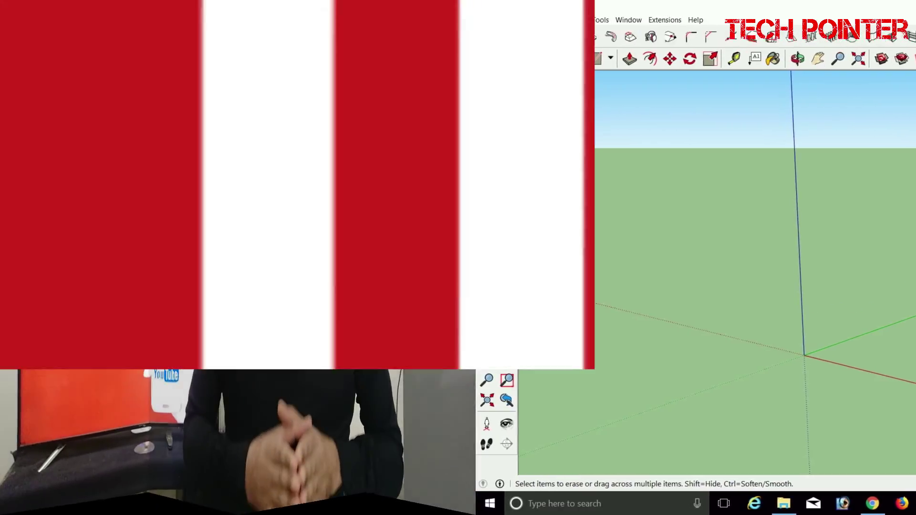